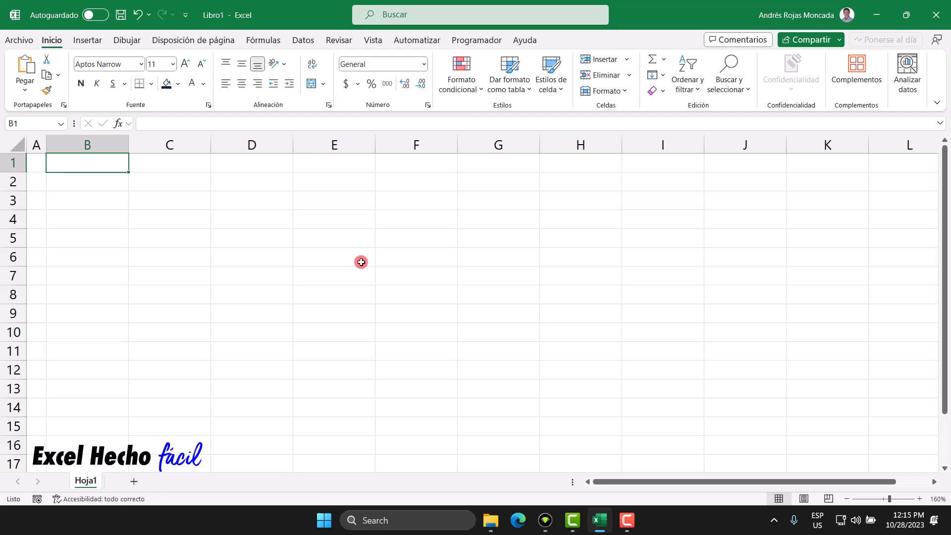
Enter the header Valores in cell B1 and format it bold with a dark blue fill and white text.
{"action": "type", "text": "Valores"}
{"action": "key", "text": "Return"}
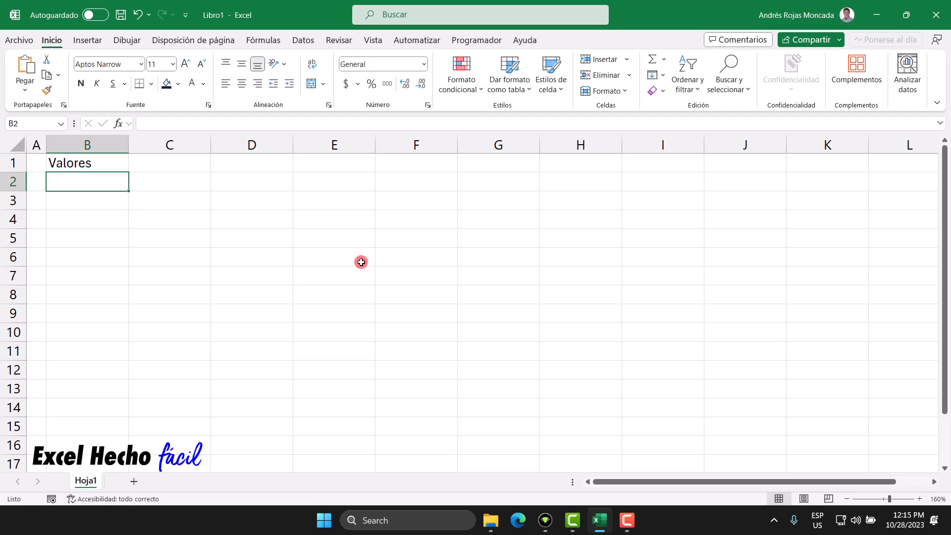
{"action": "left_click", "coordinate": [67, 163]}
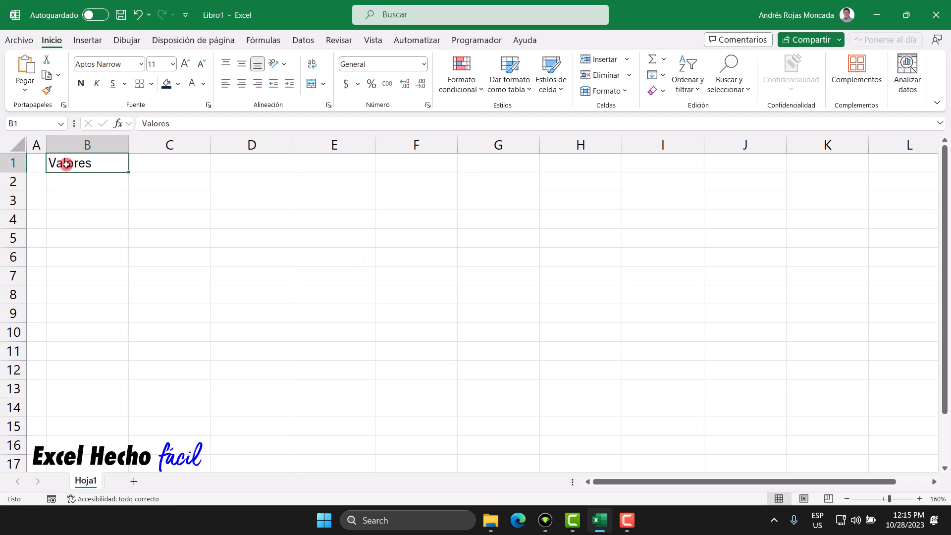
{"action": "left_click", "coordinate": [167, 85]}
{"action": "left_click", "coordinate": [178, 83]}
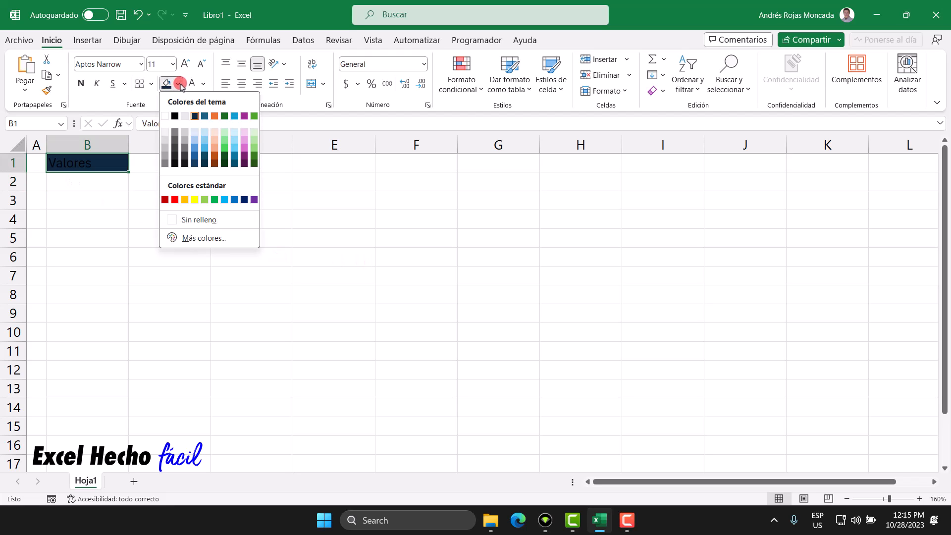
{"action": "left_click", "coordinate": [196, 117]}
{"action": "left_click", "coordinate": [192, 83]}
{"action": "left_click", "coordinate": [81, 83]}
Enter the formula =SECUENCIA(10) in cell B2.
{"action": "left_click", "coordinate": [87, 178]}
{"action": "type", "text": "=secu"}
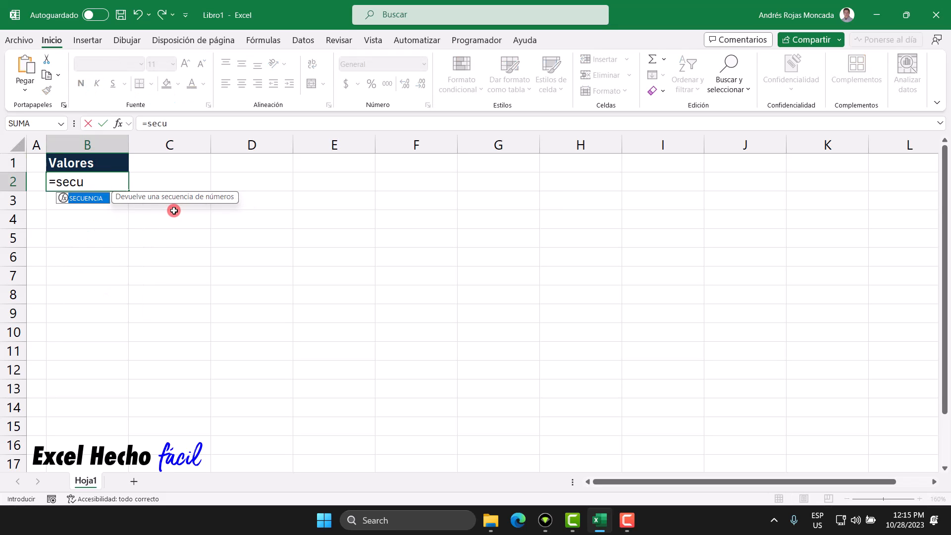
{"action": "key", "text": "Tab"}
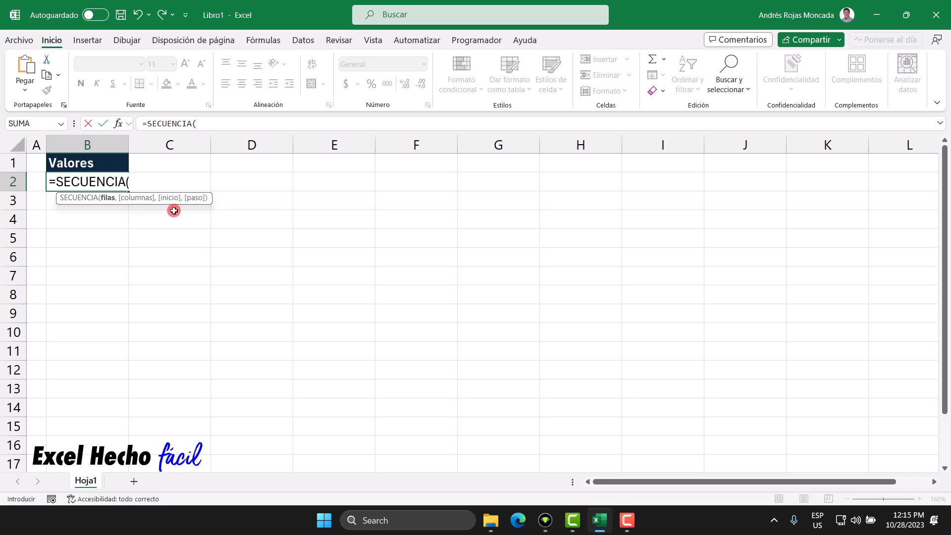
{"action": "type", "text": "10)"}
{"action": "key", "text": "Return"}
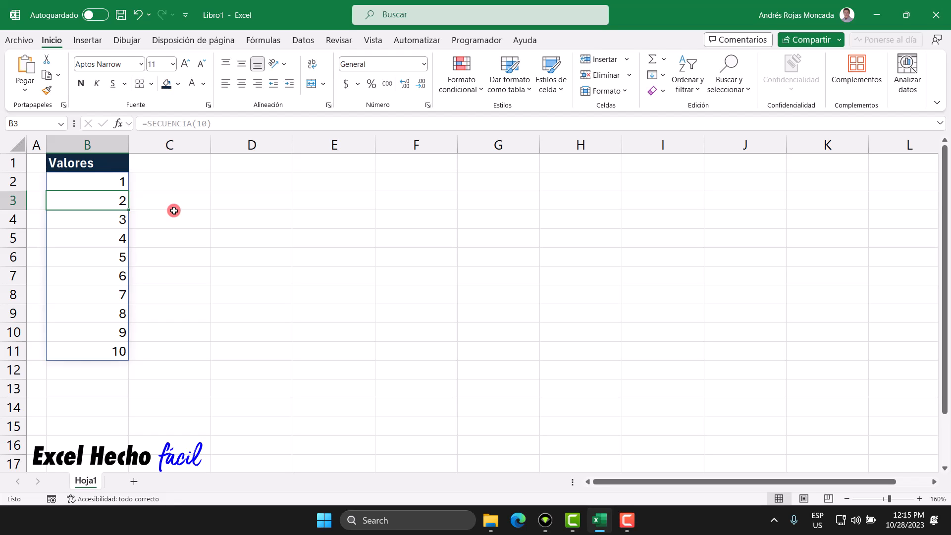
Inspect the formula in B2 and the spilled range B2:B11.
{"action": "left_click", "coordinate": [116, 181]}
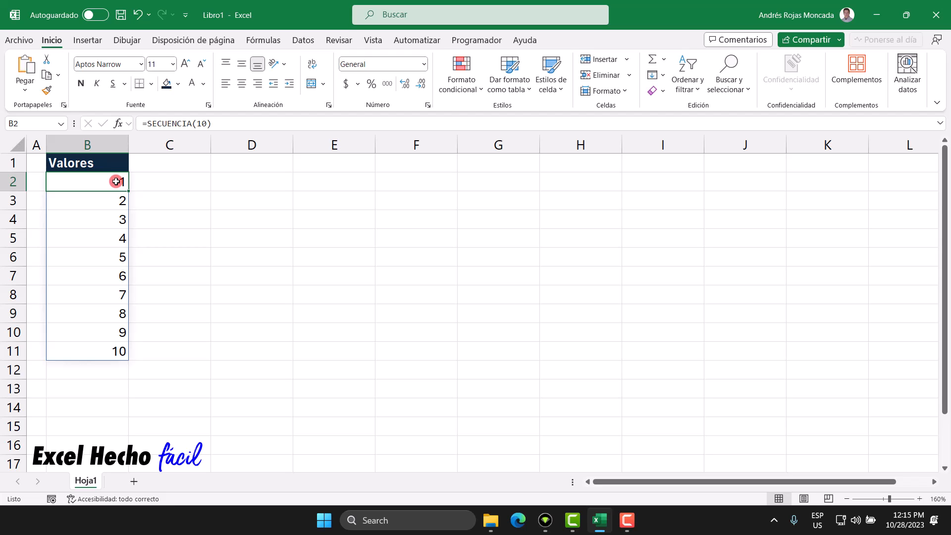
{"action": "left_click_drag", "start_coordinate": [109, 180], "coordinate": [99, 350]}
{"action": "left_click", "coordinate": [99, 211]}
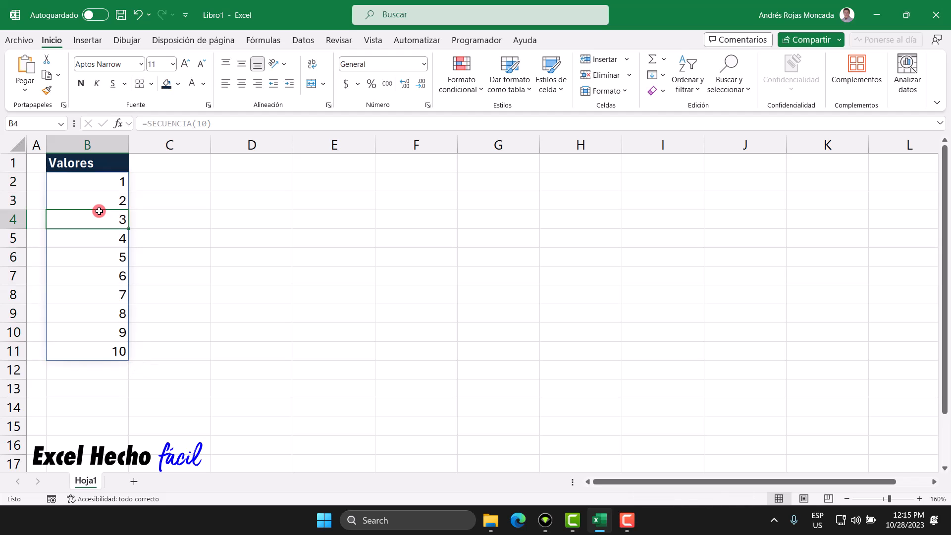
Replace the rows argument of the SECUENCIA formula in B2 with ALEATORIO.ENTRE(1,10).
{"action": "left_click", "coordinate": [57, 187]}
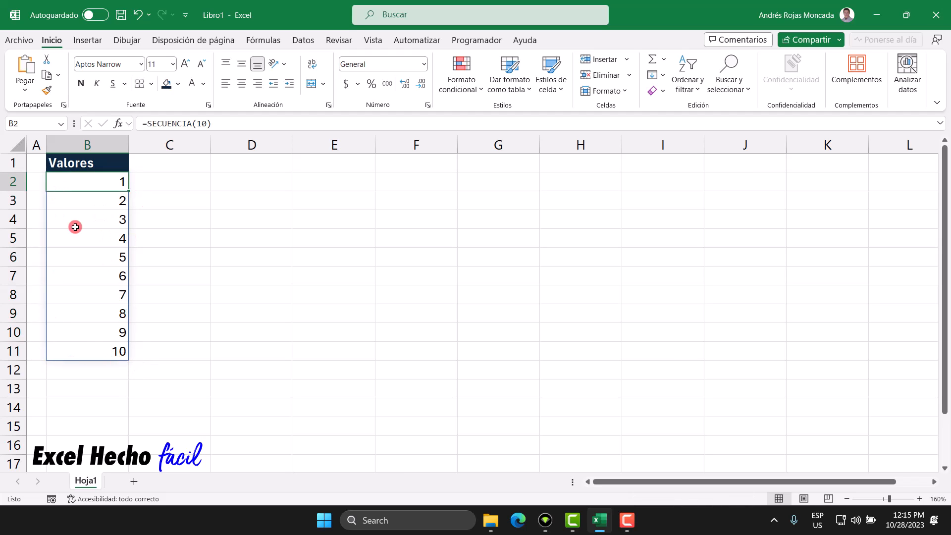
{"action": "key", "text": "F2"}
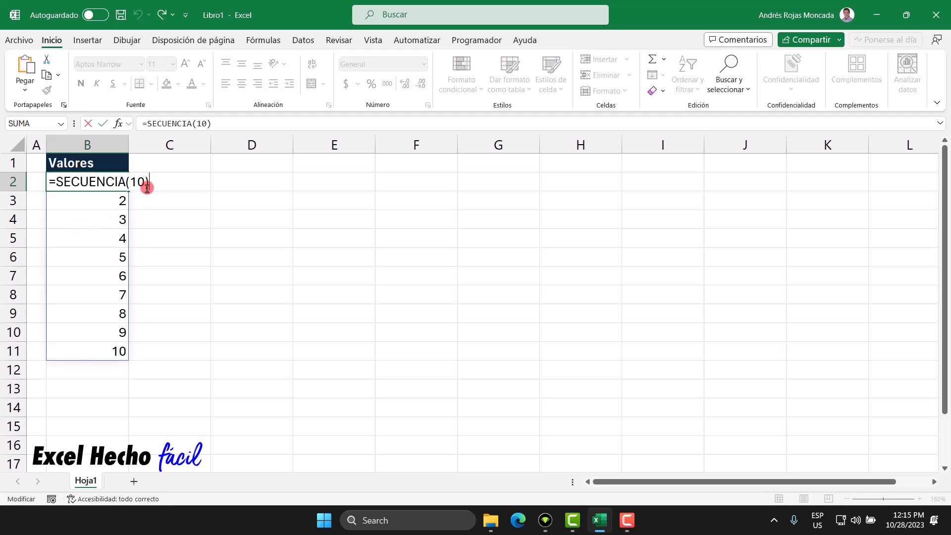
{"action": "left_click_drag", "start_coordinate": [145, 182], "coordinate": [133, 179]}
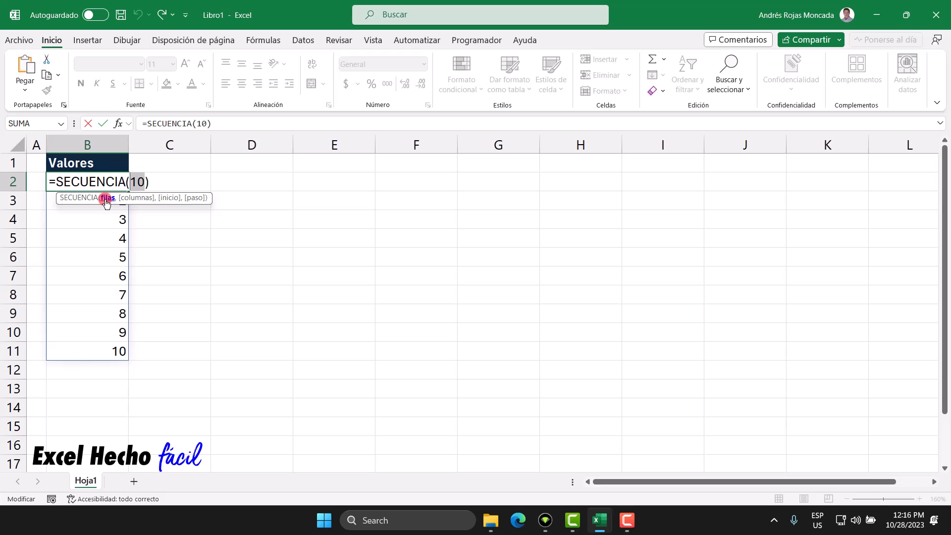
{"action": "type", "text": "ale"}
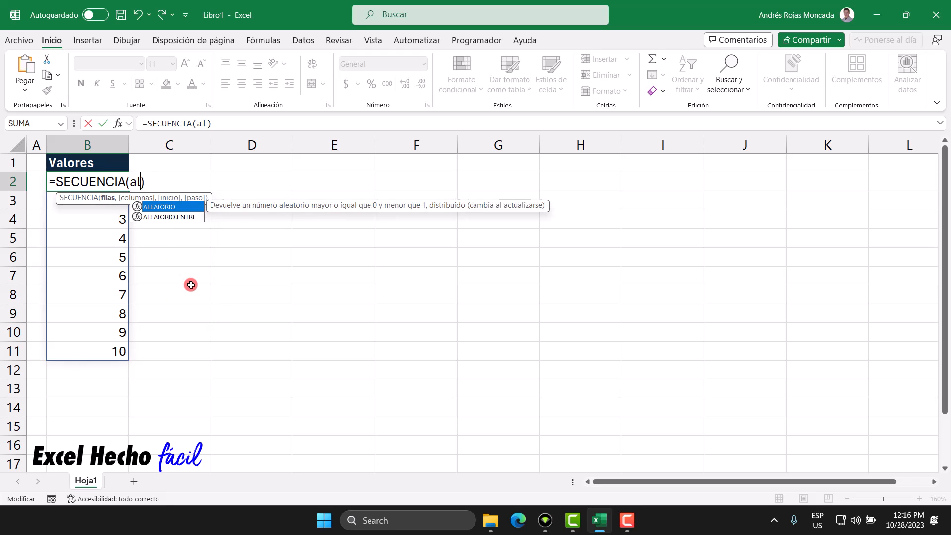
{"action": "key", "text": "Down"}
{"action": "key", "text": "Tab"}
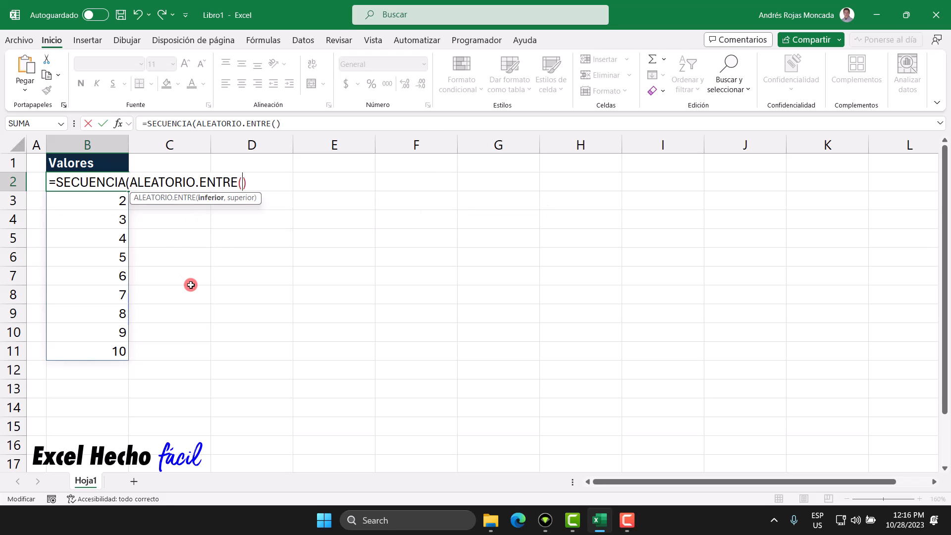
{"action": "type", "text": ")"}
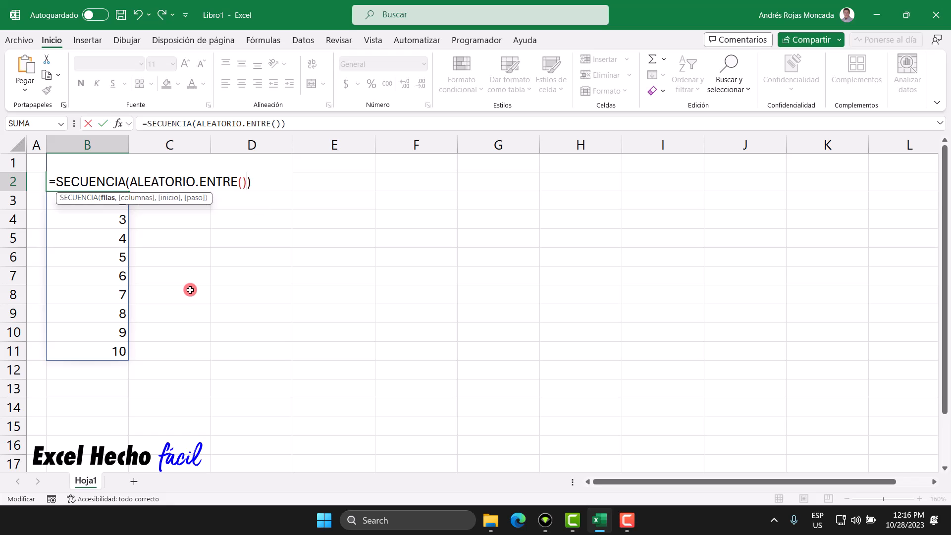
{"action": "left_click", "coordinate": [242, 182]}
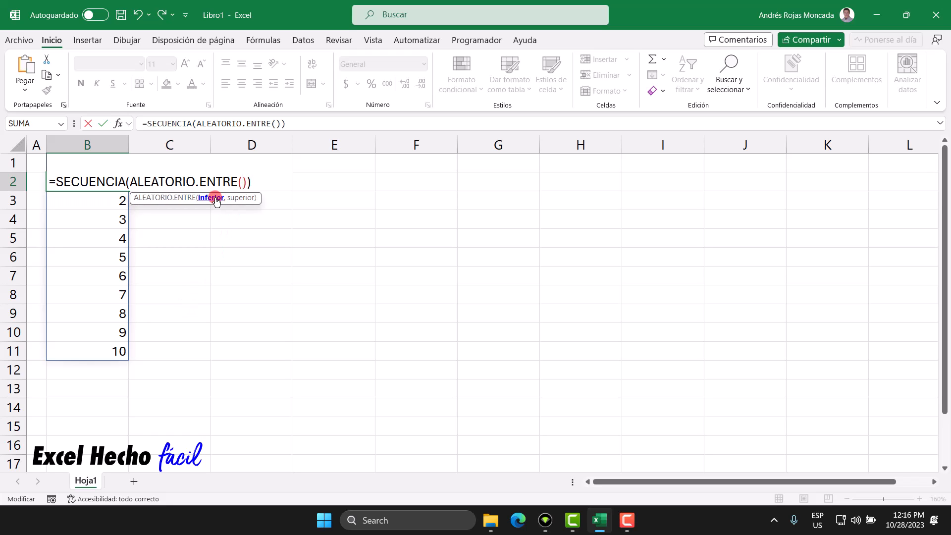
{"action": "type", "text": "1,10"}
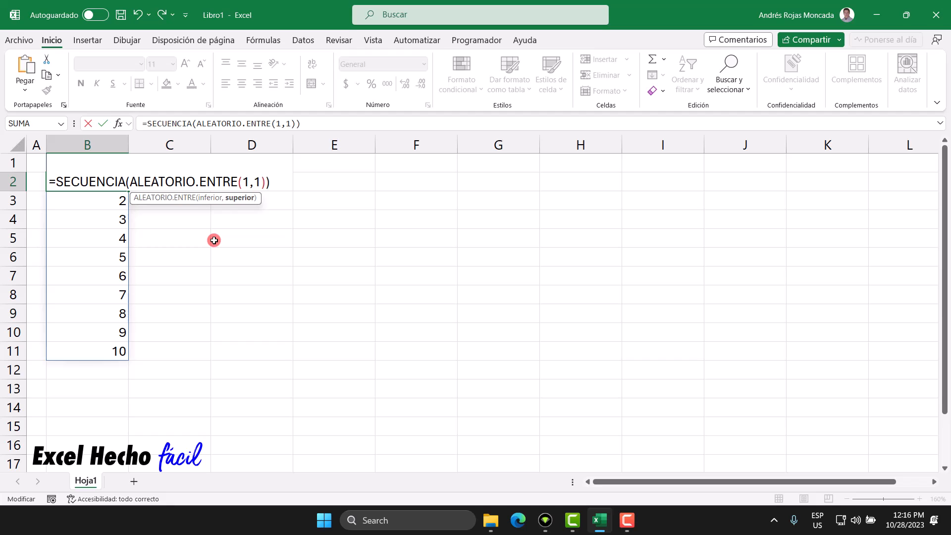
Evaluate the ALEATORIO.ENTRE(1,10) argument inside the B2 formula repeatedly, restoring the original argument after each evaluation.
{"action": "left_click", "coordinate": [129, 184]}
{"action": "left_click", "coordinate": [108, 198]}
{"action": "key", "text": "ctrl+c"}
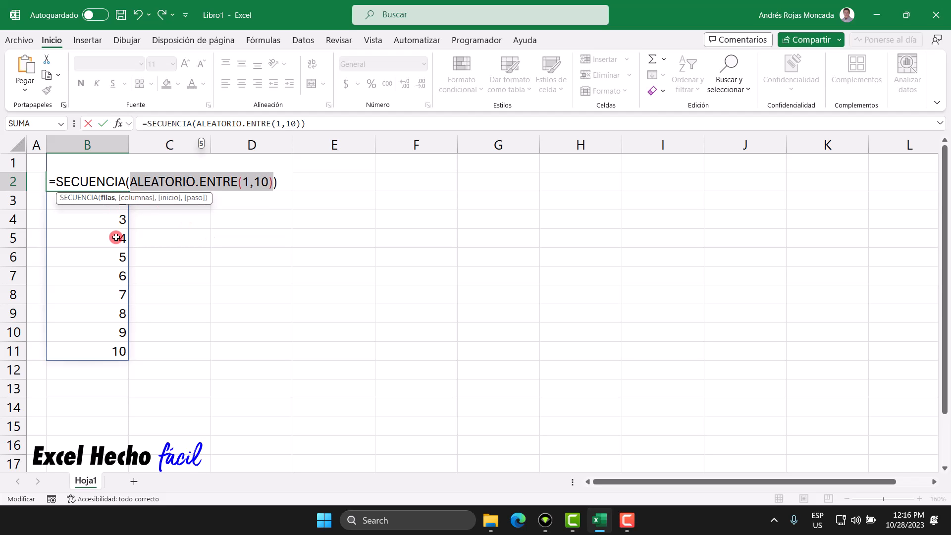
{"action": "left_click_drag", "start_coordinate": [211, 202], "coordinate": [281, 239]}
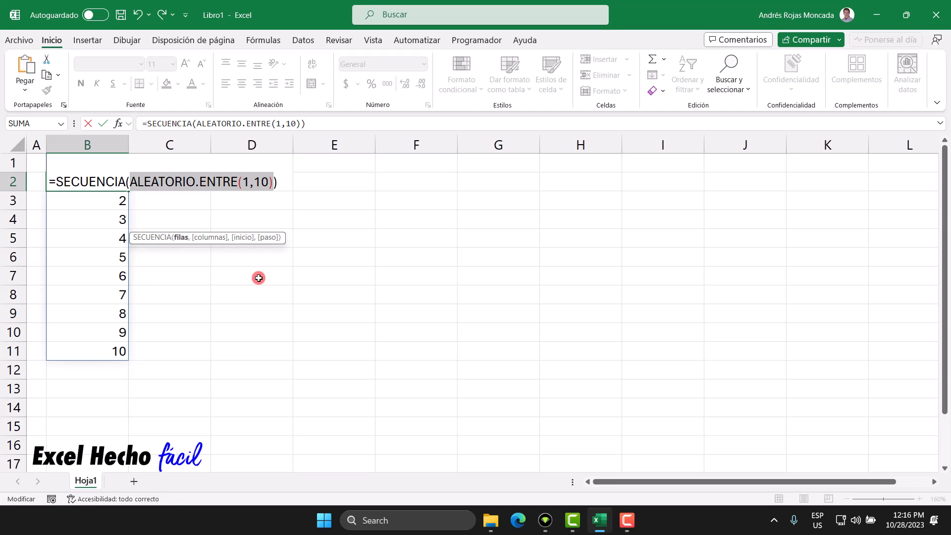
{"action": "type", "text": "3"}
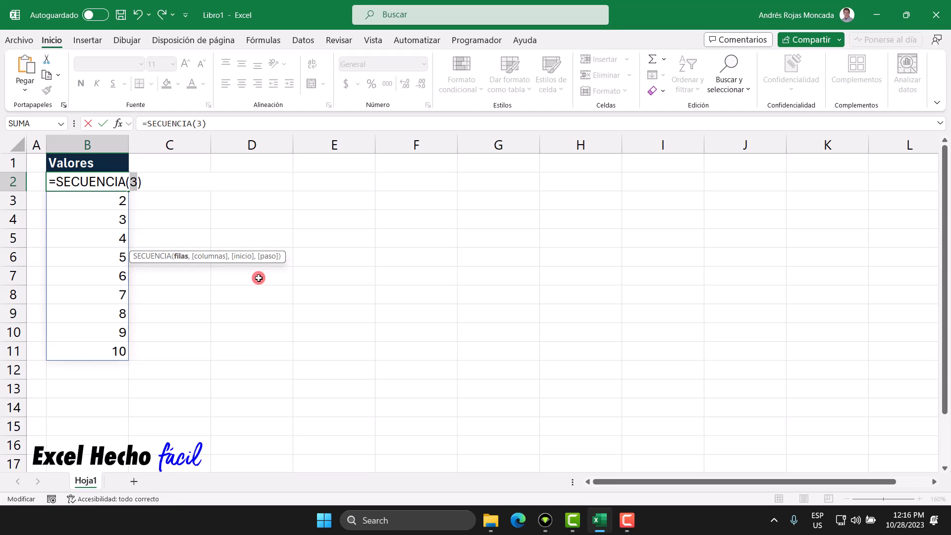
{"action": "key", "text": "ctrl+v"}
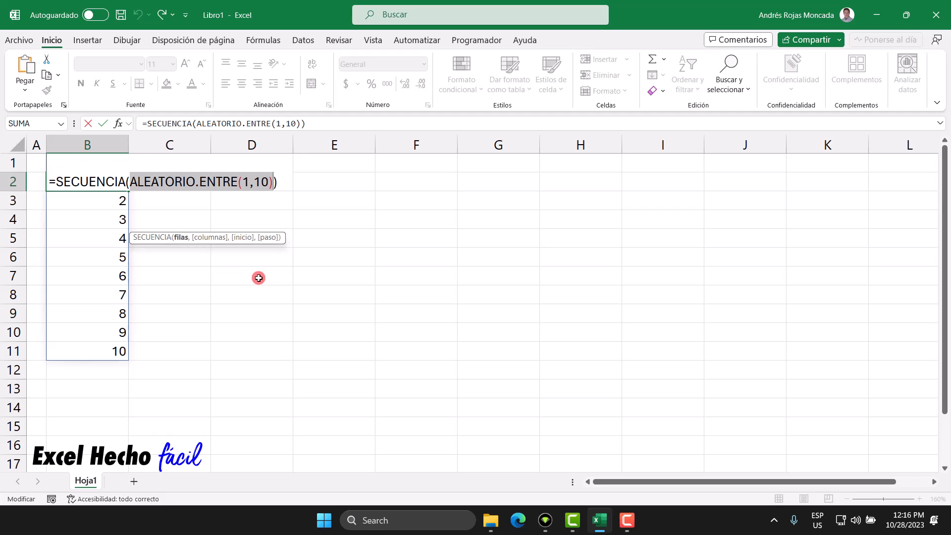
{"action": "key", "text": "F9"}
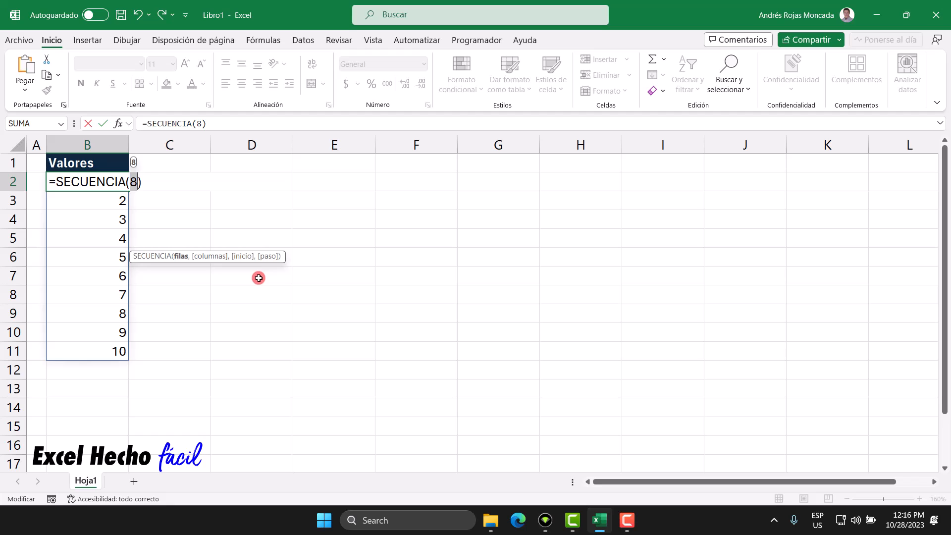
{"action": "key", "text": "ctrl+z"}
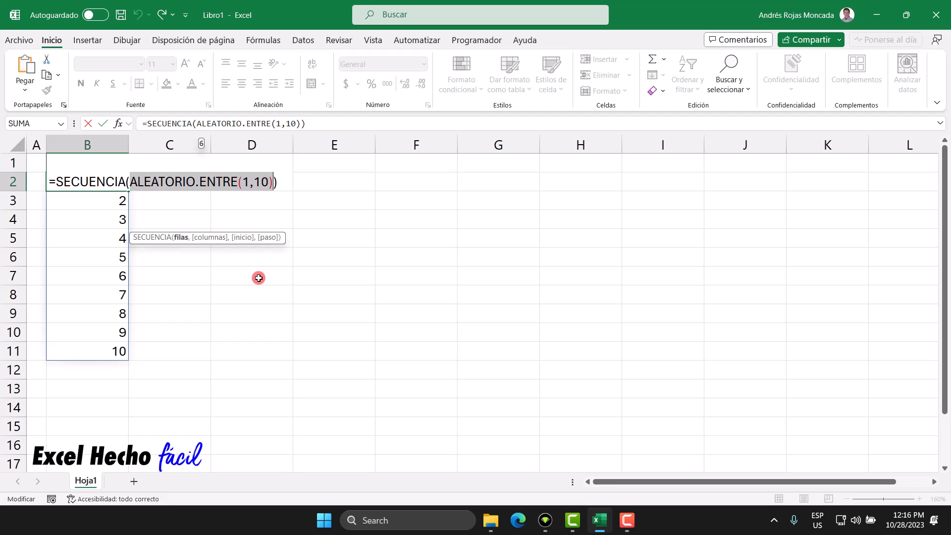
Commit =SECUENCIA(ALEATORIO.ENTRE(1,10)) in B2 and widen column B to about twice its width.
{"action": "left_click", "coordinate": [275, 183]}
{"action": "key", "text": "Return"}
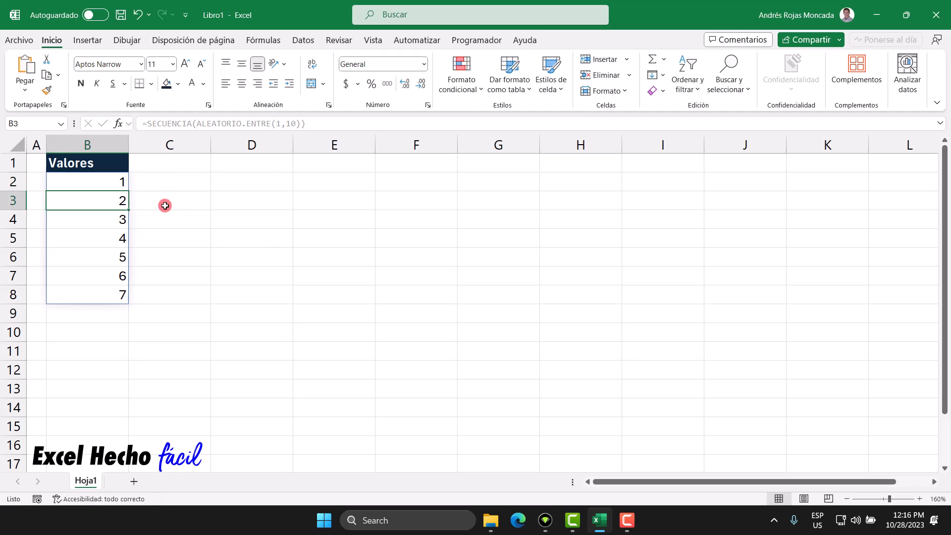
{"action": "left_click_drag", "start_coordinate": [129, 145], "coordinate": [211, 145]}
{"action": "left_click", "coordinate": [336, 161]}
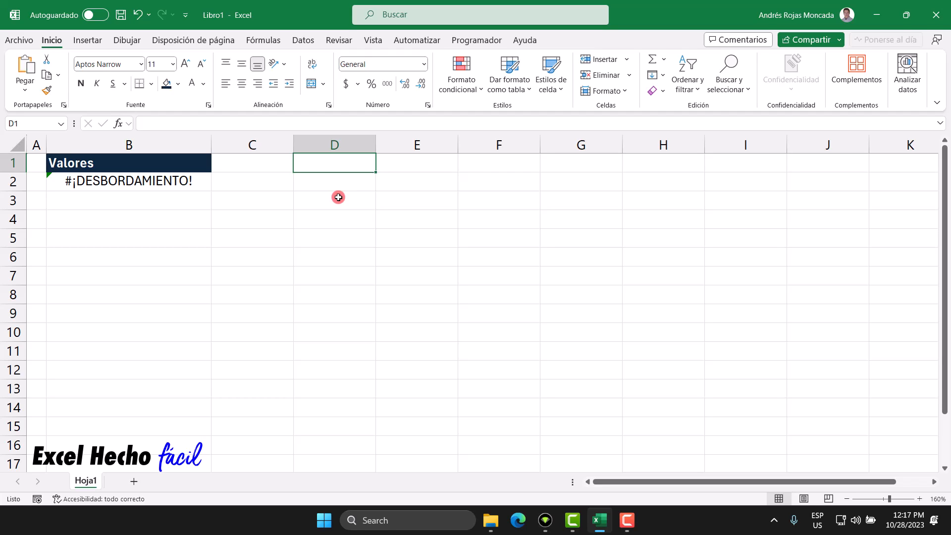
Open the help on the error in B2, and float and widen the help pane over the worksheet.
{"action": "left_click", "coordinate": [199, 190]}
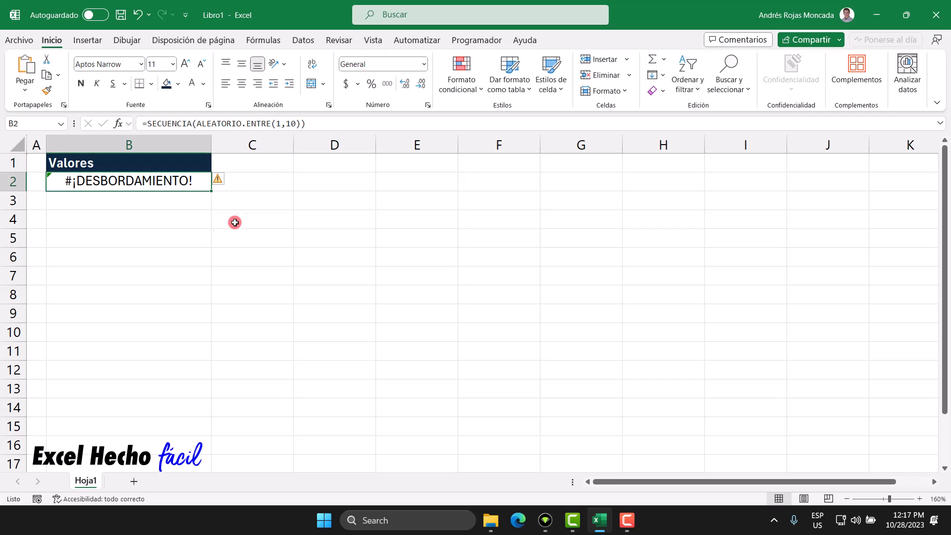
{"action": "left_click", "coordinate": [221, 179]}
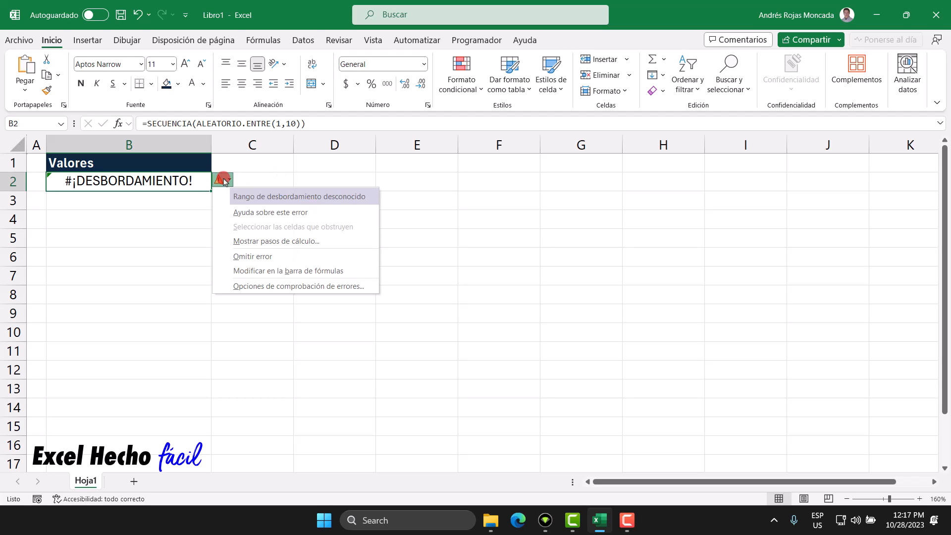
{"action": "left_click", "coordinate": [245, 213]}
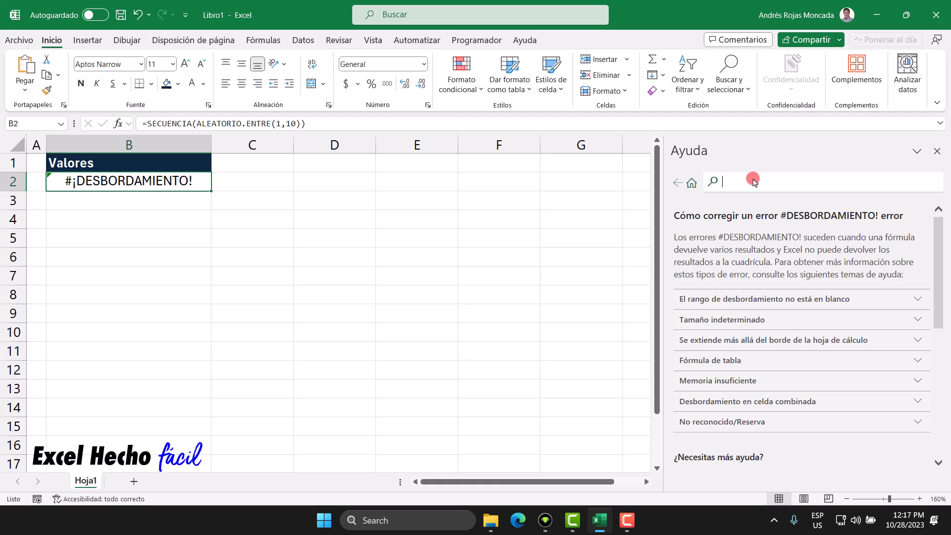
{"action": "left_click_drag", "start_coordinate": [728, 168], "coordinate": [413, 166]}
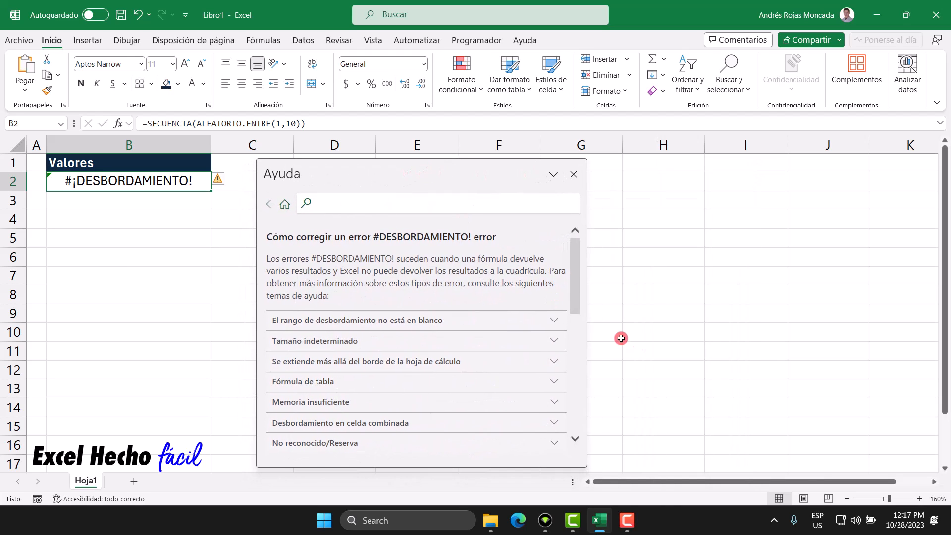
{"action": "left_click_drag", "start_coordinate": [586, 333], "coordinate": [703, 336]}
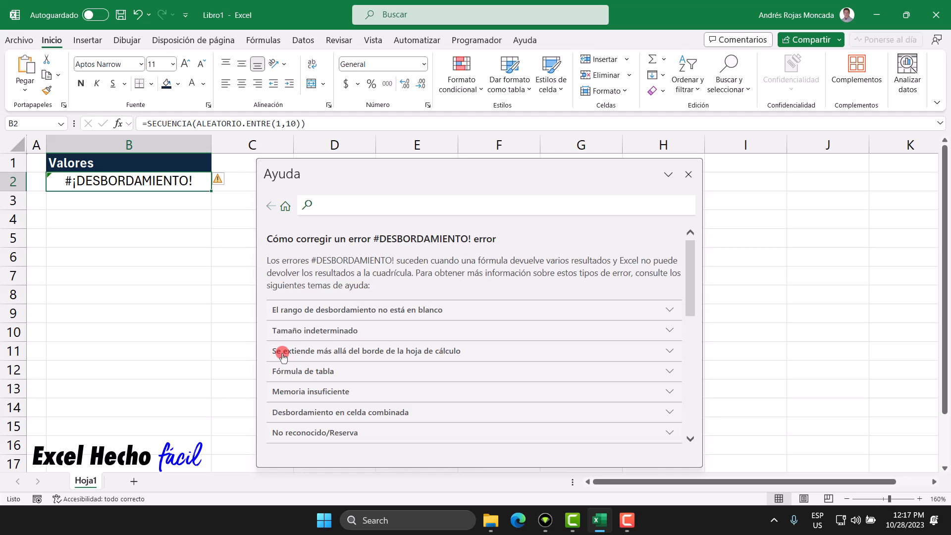
Read the help topics "Se extiende más allá del borde de la hoja de cálculo" and "Tamaño indeterminado", and dock the help pane again.
{"action": "left_click", "coordinate": [388, 353]}
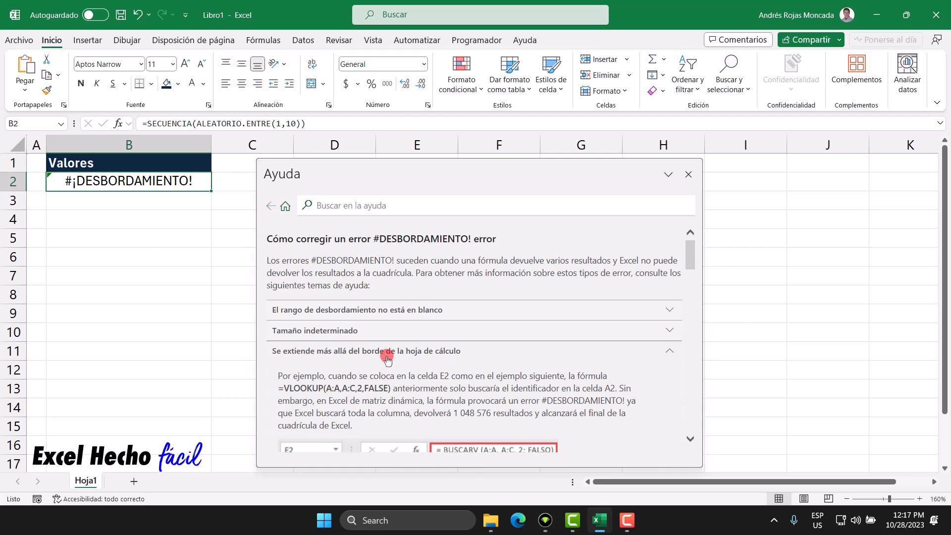
{"action": "left_click", "coordinate": [387, 352]}
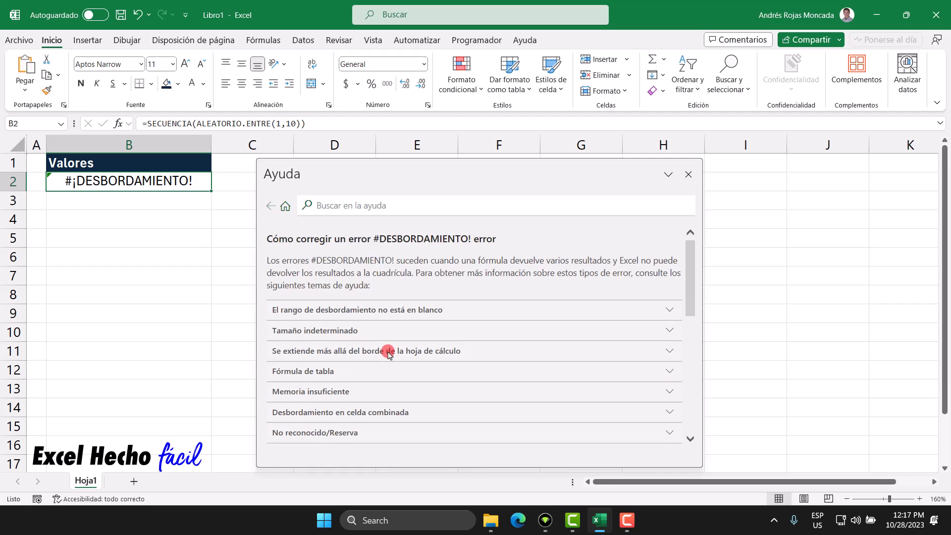
{"action": "left_click", "coordinate": [333, 332]}
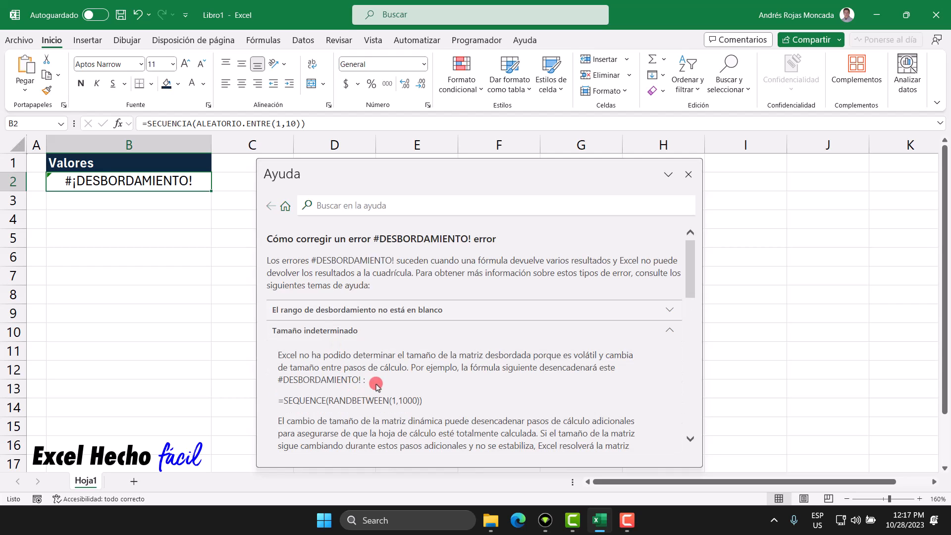
{"action": "left_click", "coordinate": [385, 329]}
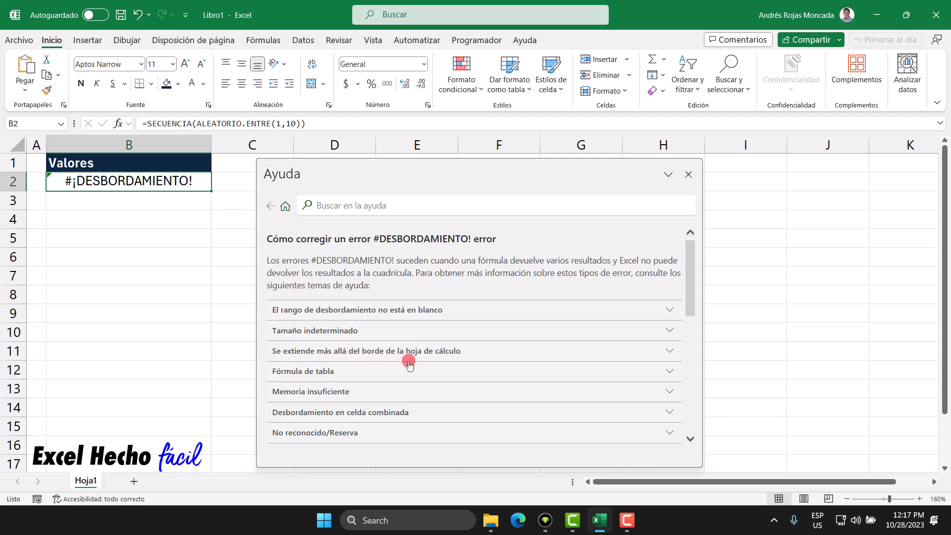
{"action": "left_click", "coordinate": [293, 336]}
{"action": "scroll", "coordinate": [395, 379], "scroll_direction": "down", "scroll_amount": 3}
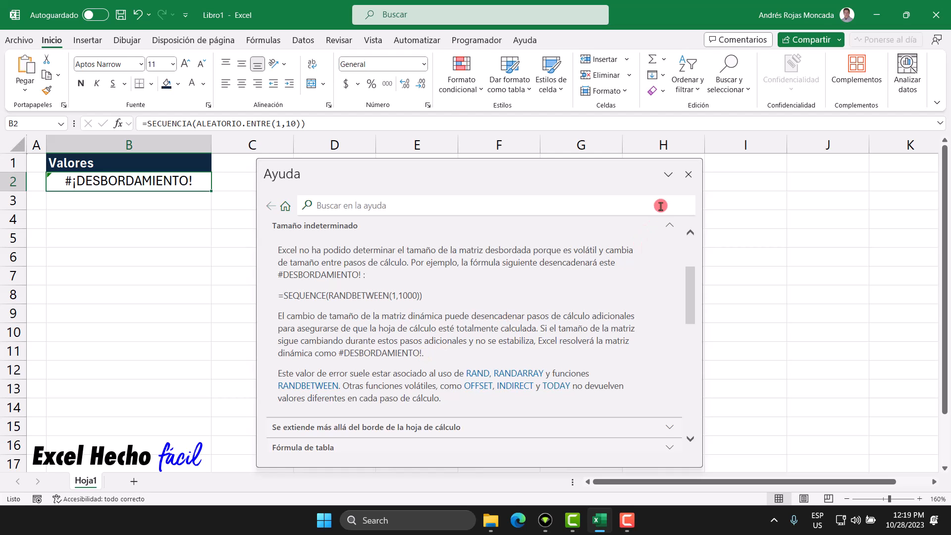
{"action": "left_click_drag", "start_coordinate": [421, 171], "coordinate": [940, 158]}
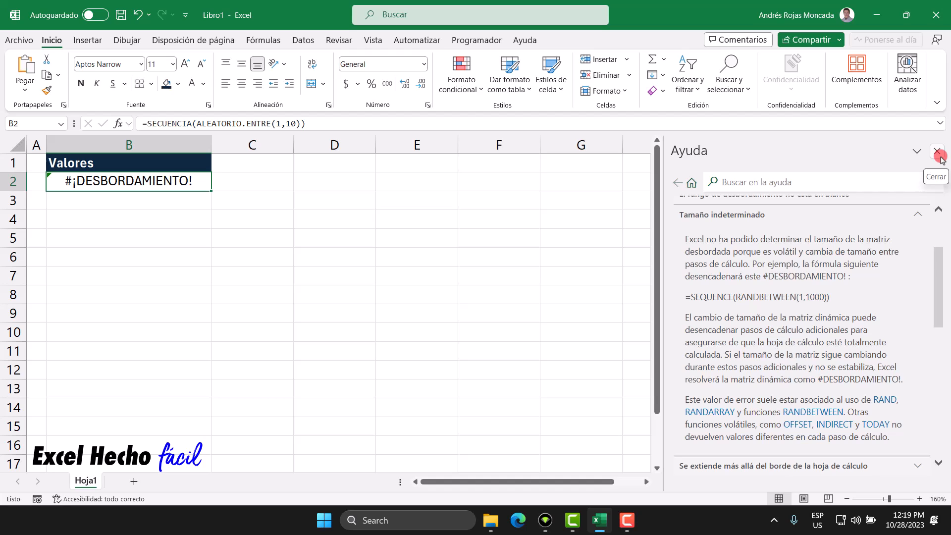
Close the help pane and reopen the B2 formula to review the 1 and 10 limits of ALEATORIO.ENTRE.
{"action": "left_click", "coordinate": [937, 152]}
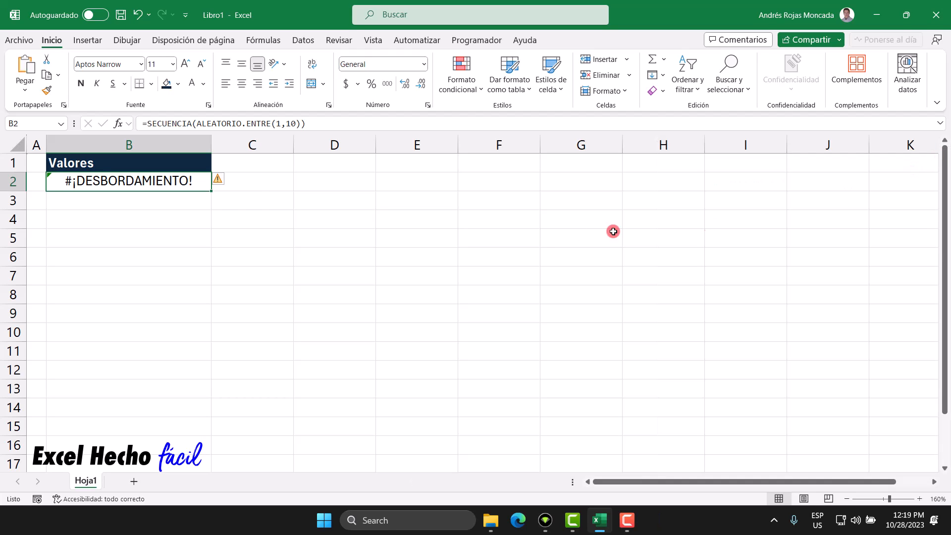
{"action": "key", "text": "F2"}
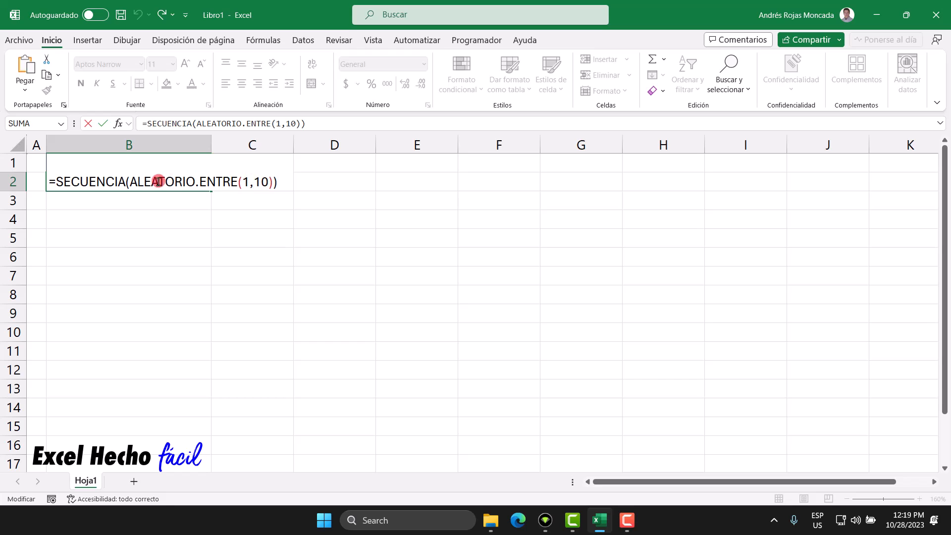
{"action": "double_click", "coordinate": [246, 181]}
{"action": "double_click", "coordinate": [261, 181]}
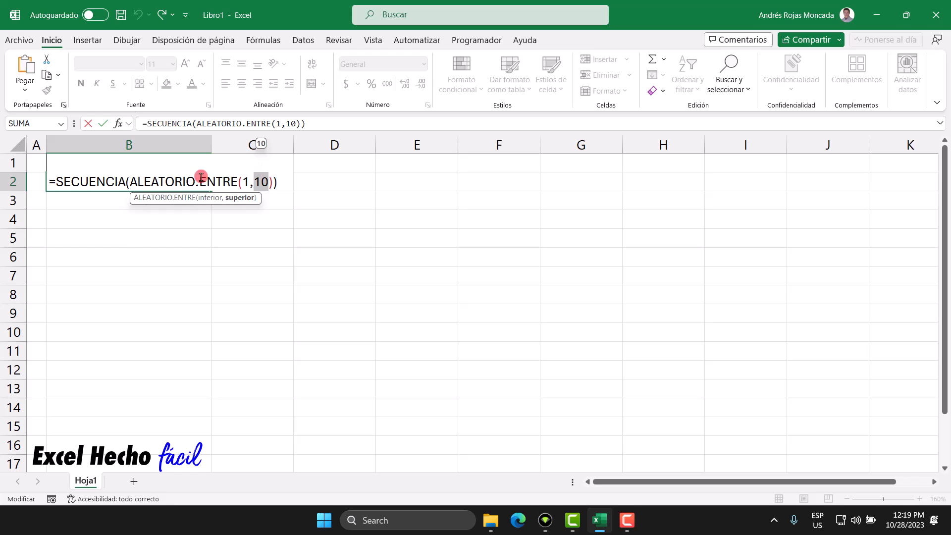
Wrap the B2 formula in EXPANDIR, with SECUENCIA(ALEATORIO.ENTRE(1,10)) as its matriz argument.
{"action": "left_click", "coordinate": [57, 182]}
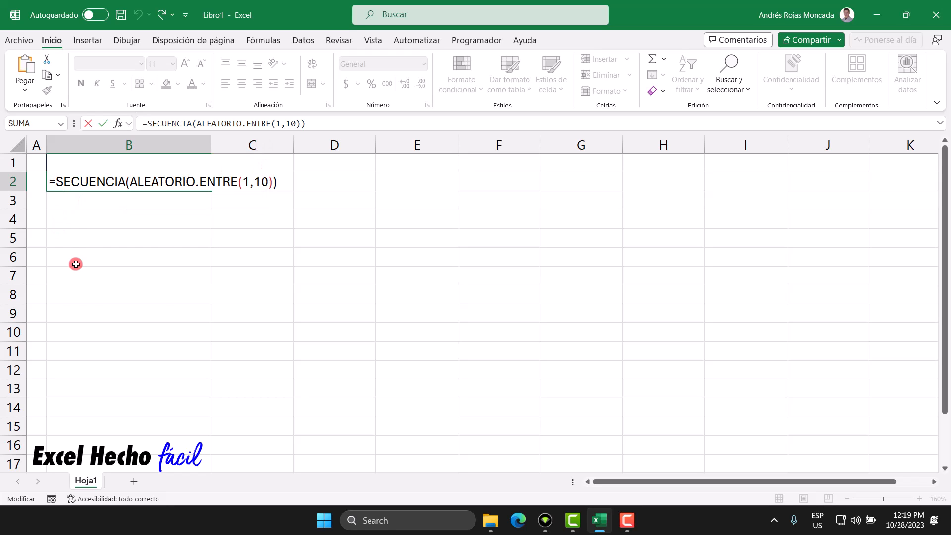
{"action": "type", "text": "exp"}
{"action": "key", "text": "Down"}
{"action": "key", "text": "Tab"}
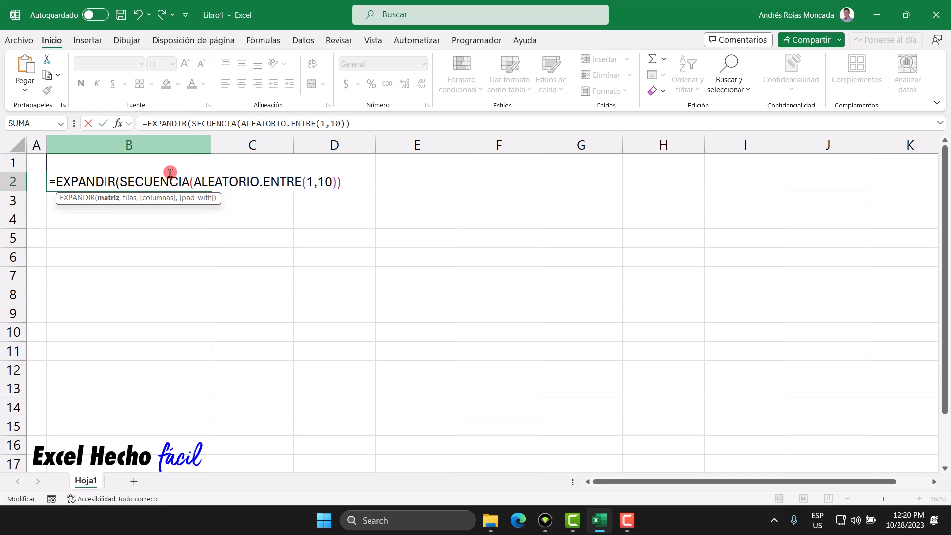
{"action": "left_click", "coordinate": [105, 199]}
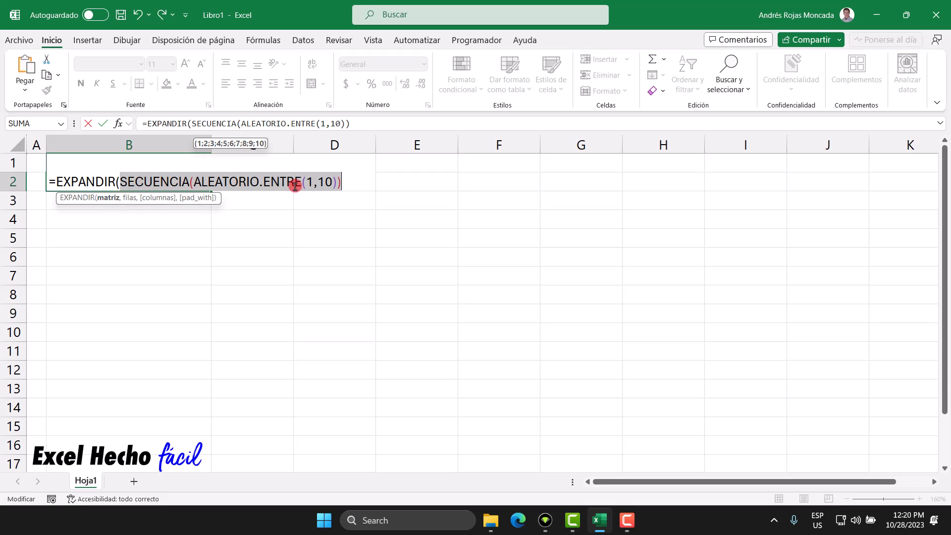
Set the EXPANDIR size to 10 rows and 1 column after the SECUENCIA argument.
{"action": "left_click", "coordinate": [353, 186]}
{"action": "type", "text": ",10))"}
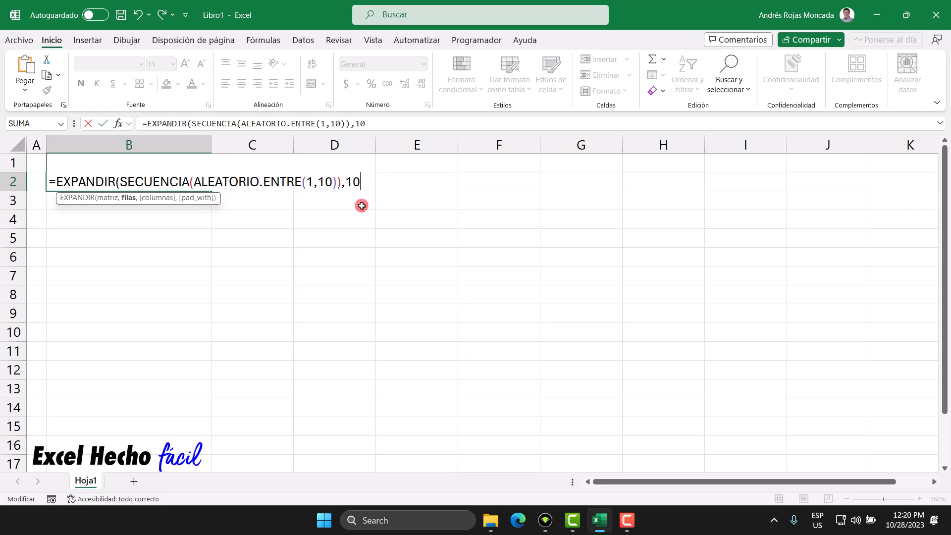
{"action": "type", "text": ",10"}
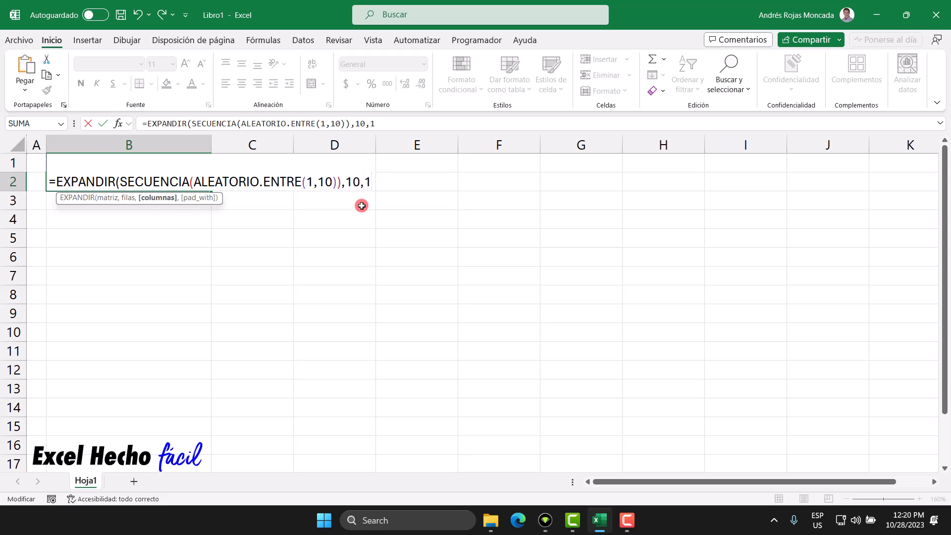
{"action": "type", "text": ","}
{"action": "key", "text": "BackSpace"}
{"action": "type", "text": ","}
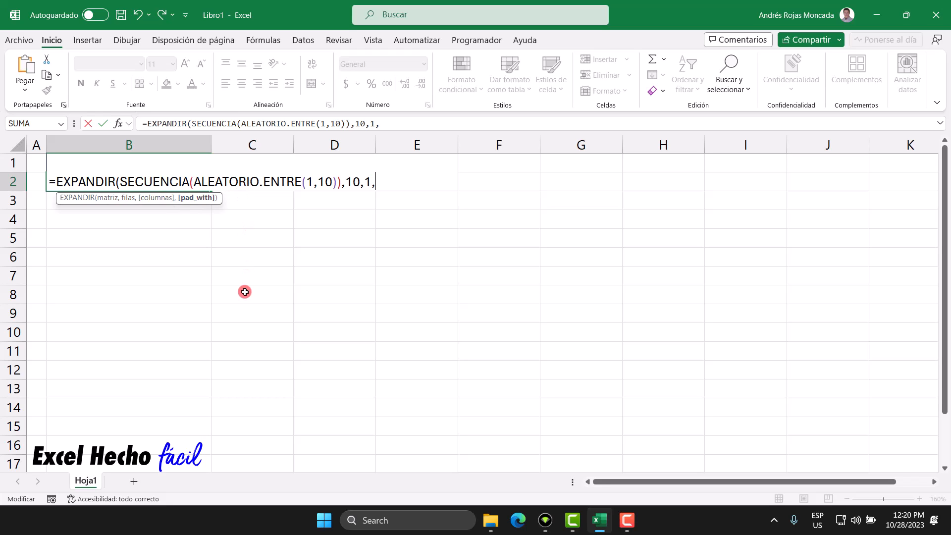
Complete EXPANDIR with "" as the padding value and commit =EXPANDIR(SECUENCIA(ALEATORIO.ENTRE(1,10)),10,1,"") in B2.
{"action": "double_click", "coordinate": [368, 181]}
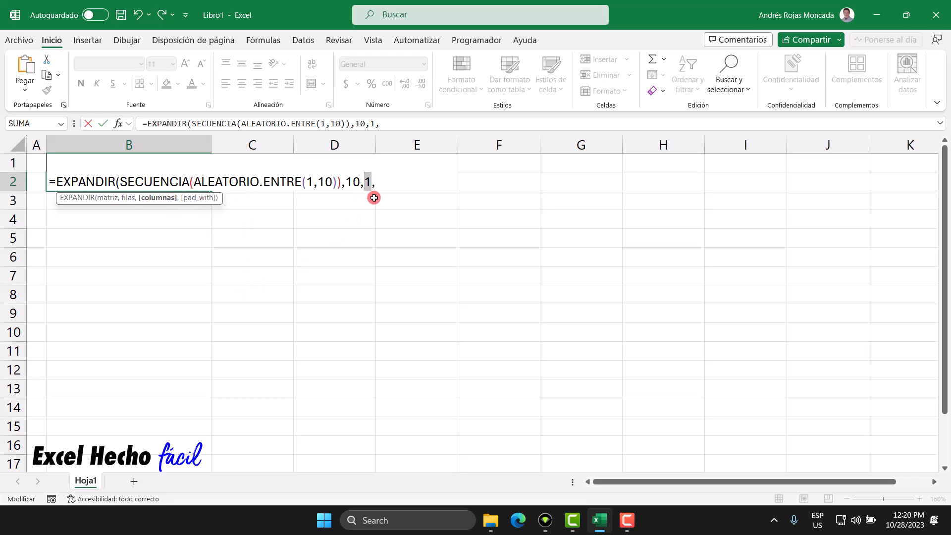
{"action": "left_click", "coordinate": [384, 183]}
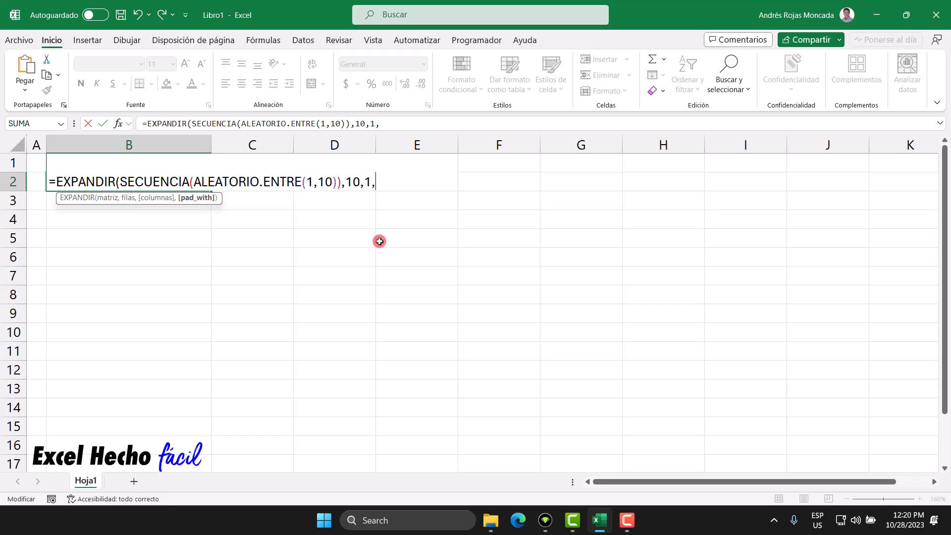
{"action": "type", "text": "\"\")"}
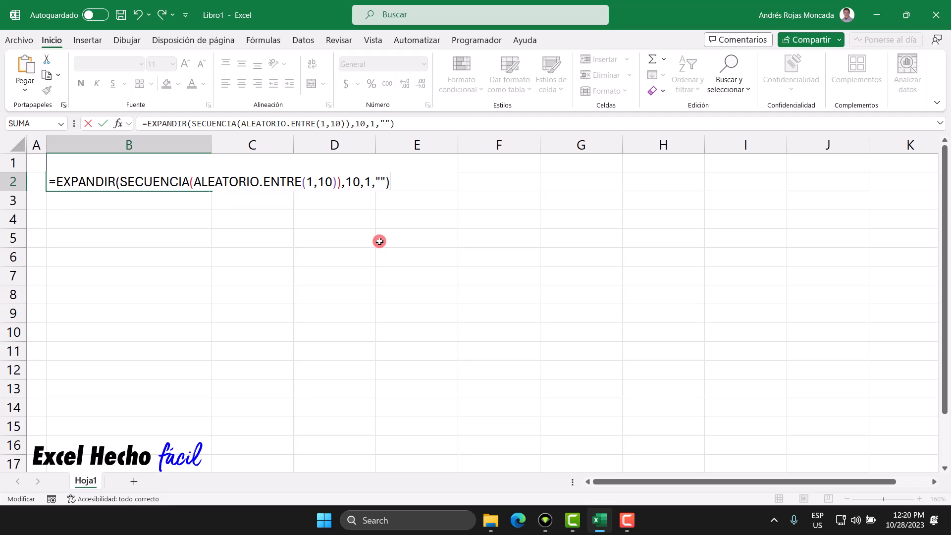
{"action": "key", "text": "Return"}
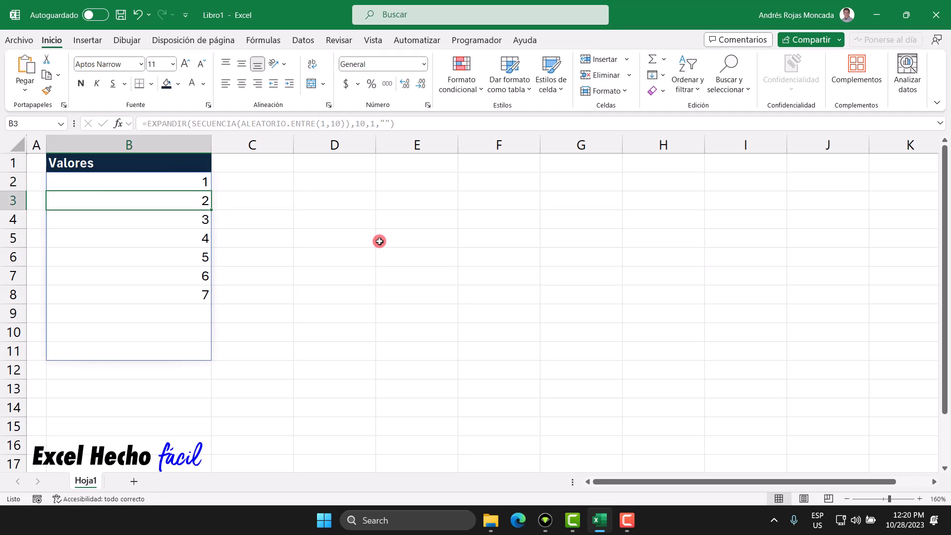
Examine the full spill range B2:B11 and the numbered cells B2:B8 within it, and leave the range for cell D1.
{"action": "left_click_drag", "start_coordinate": [184, 186], "coordinate": [177, 351]}
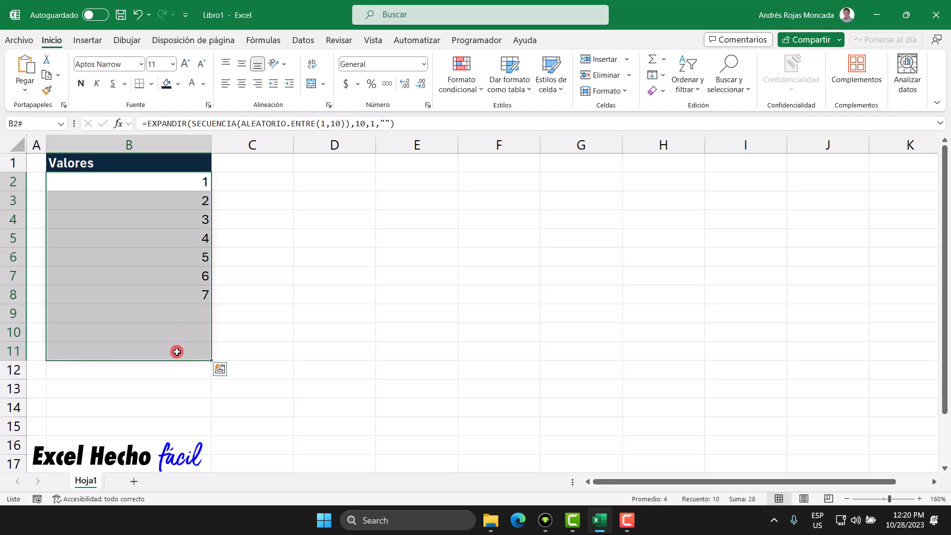
{"action": "left_click", "coordinate": [196, 180]}
{"action": "left_click_drag", "start_coordinate": [197, 180], "coordinate": [197, 296]}
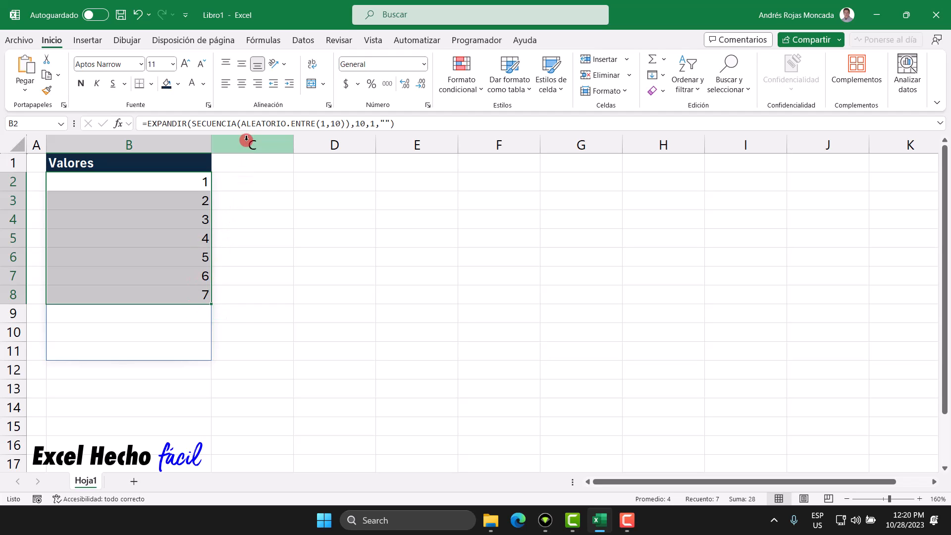
{"action": "left_click", "coordinate": [325, 162]}
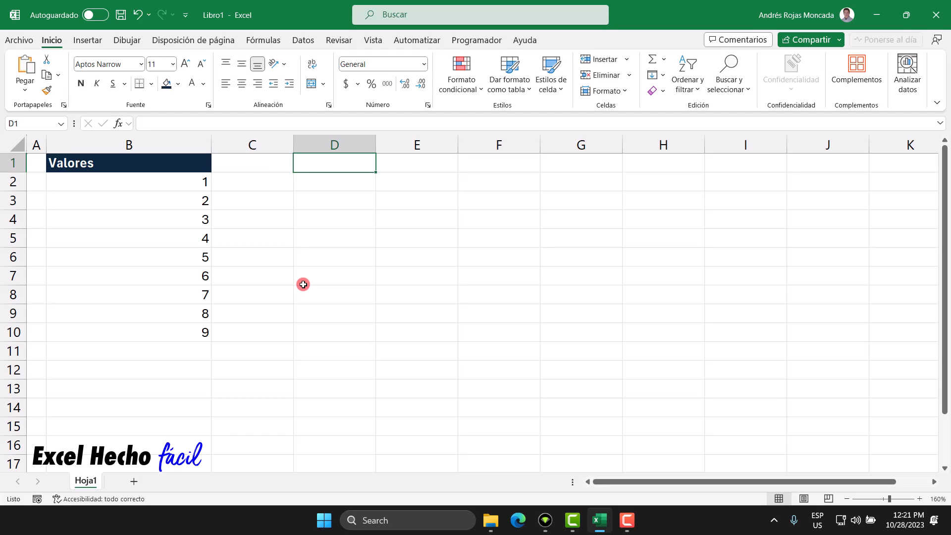
Autofit column B to its contents and widen it slightly.
{"action": "double_click", "coordinate": [212, 144]}
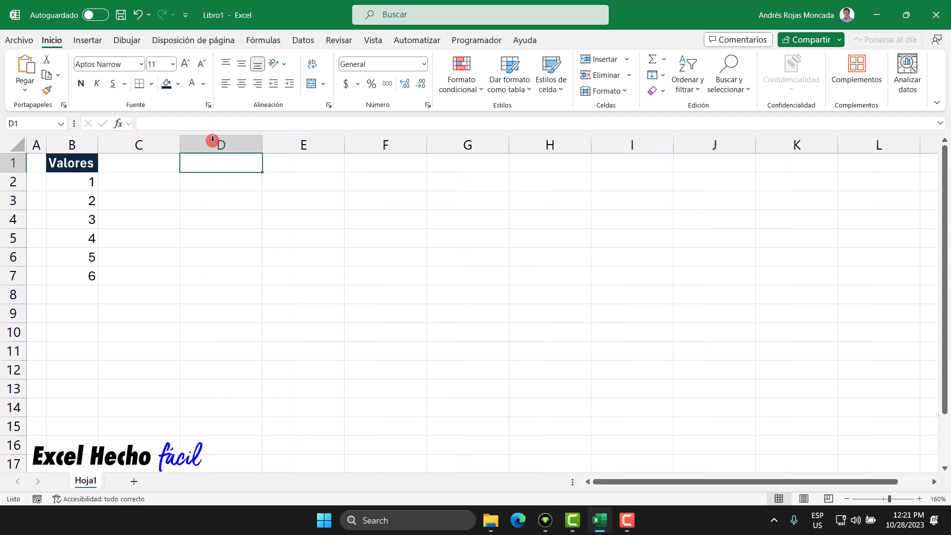
{"action": "left_click", "coordinate": [81, 181]}
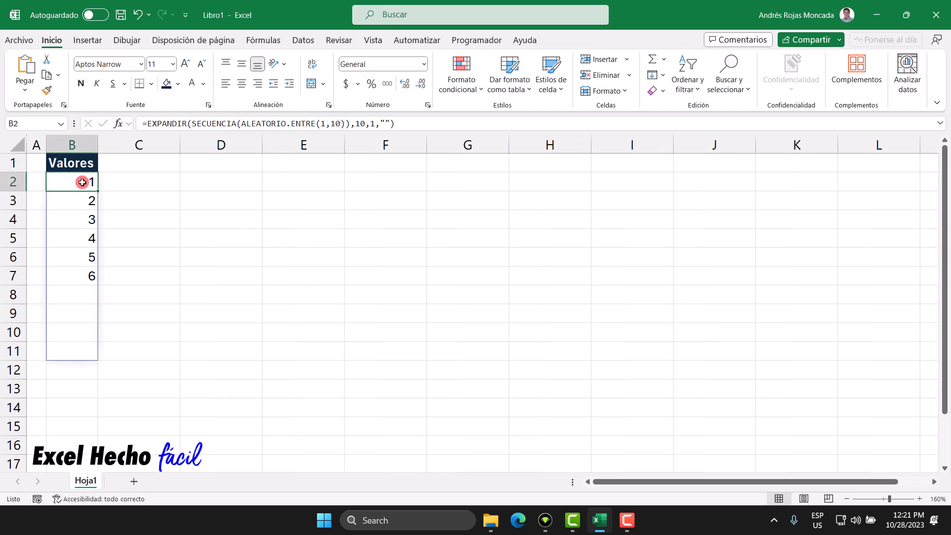
{"action": "left_click_drag", "start_coordinate": [94, 148], "coordinate": [107, 148]}
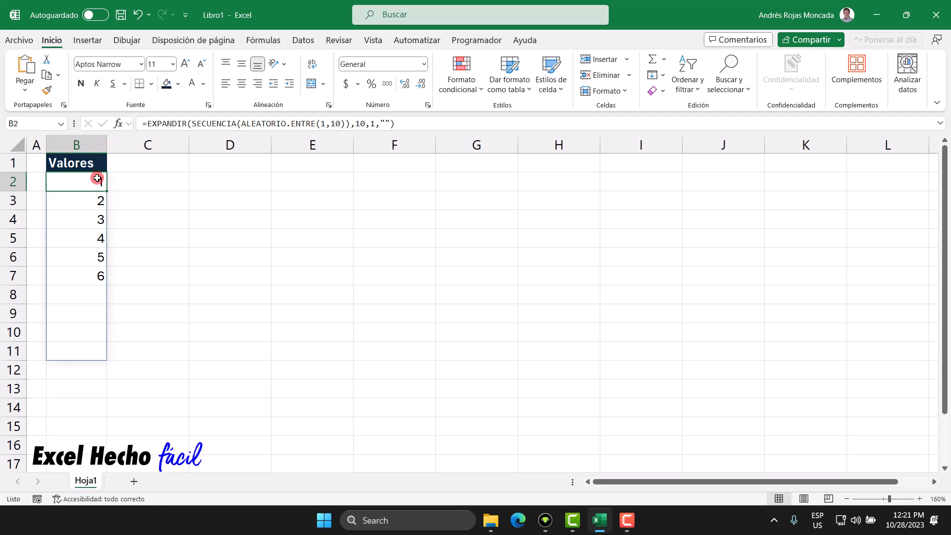
Review the EXPANDIR function in the B2 formula and leave the formula without changing it.
{"action": "key", "text": "F2"}
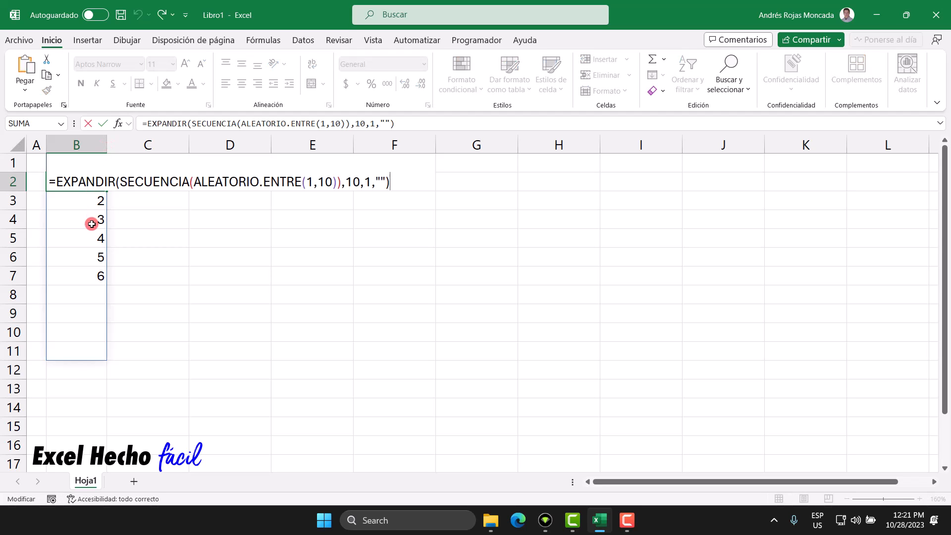
{"action": "mouse_move", "coordinate": [119, 184]}
{"action": "left_mouse_down"}
{"action": "mouse_move", "coordinate": [52, 184]}
{"action": "mouse_move", "coordinate": [120, 184]}
{"action": "left_mouse_up"}
{"action": "left_click", "coordinate": [52, 185]}
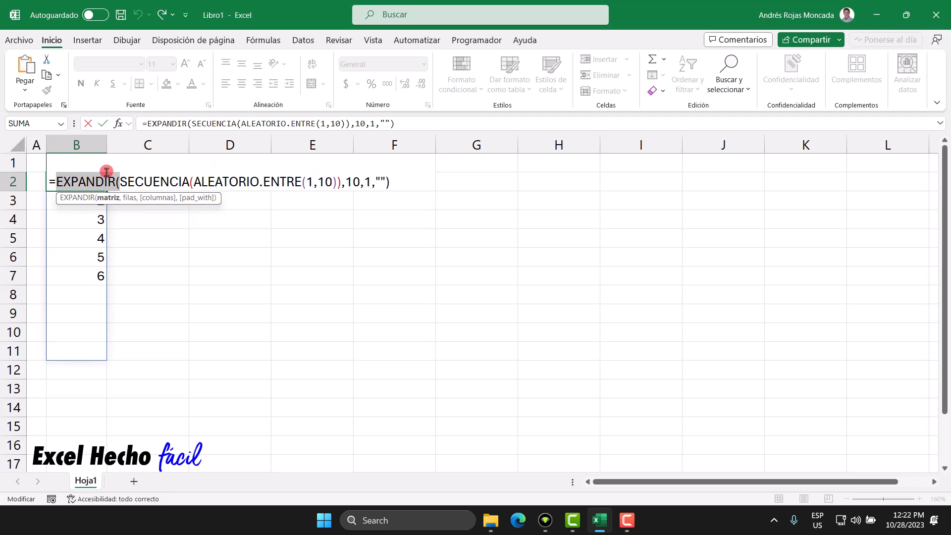
{"action": "key", "text": "Escape"}
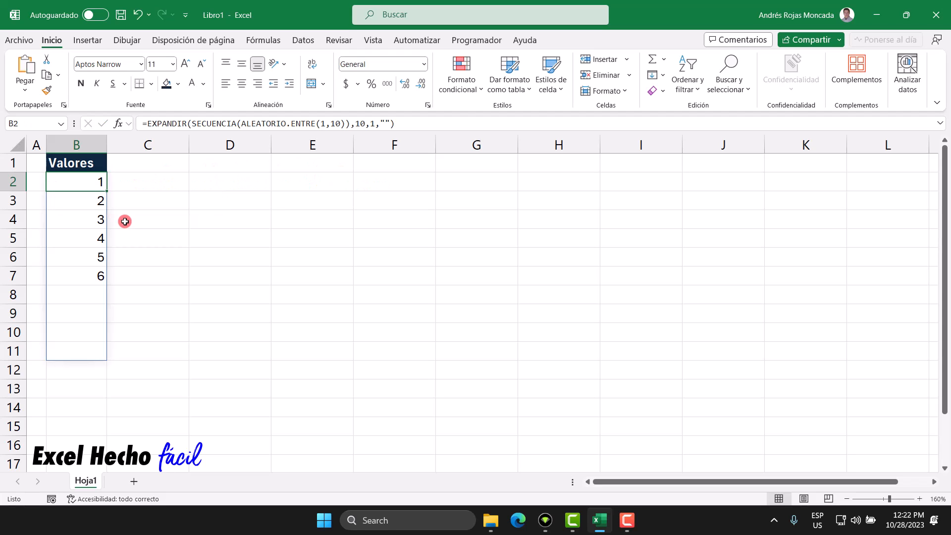
Compare the blank padded cells B8:B11 with the numbered cells B2:B7, and leave the range for cell D1.
{"action": "left_click_drag", "start_coordinate": [94, 295], "coordinate": [83, 350]}
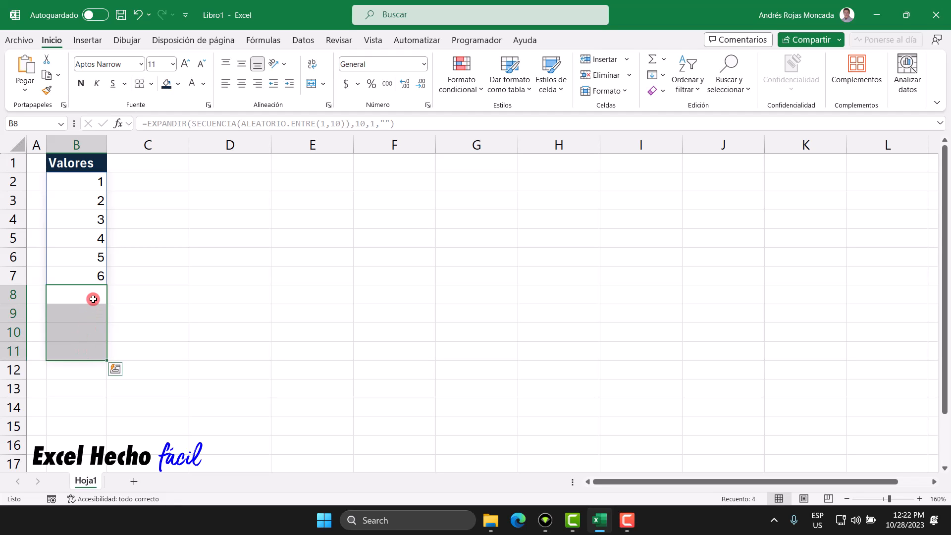
{"action": "left_click_drag", "start_coordinate": [91, 183], "coordinate": [84, 281]}
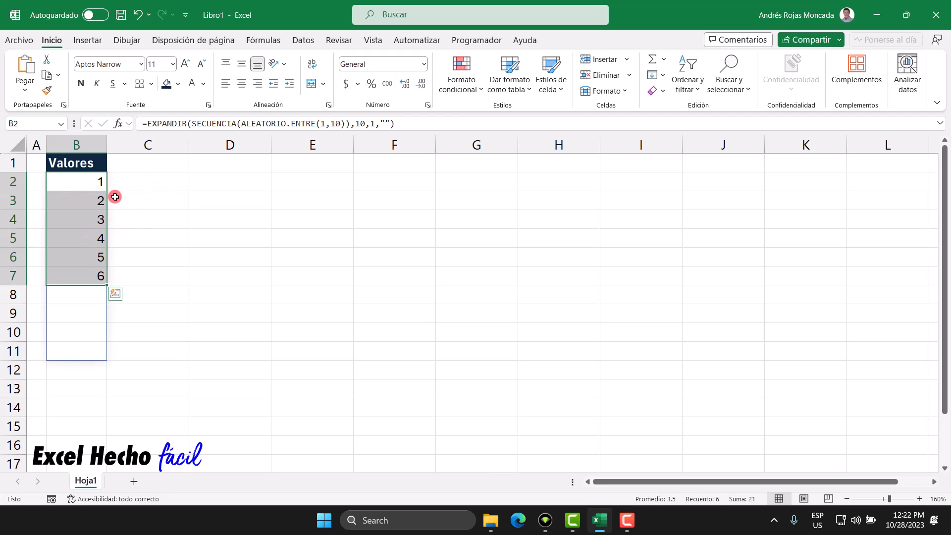
{"action": "left_click", "coordinate": [231, 167]}
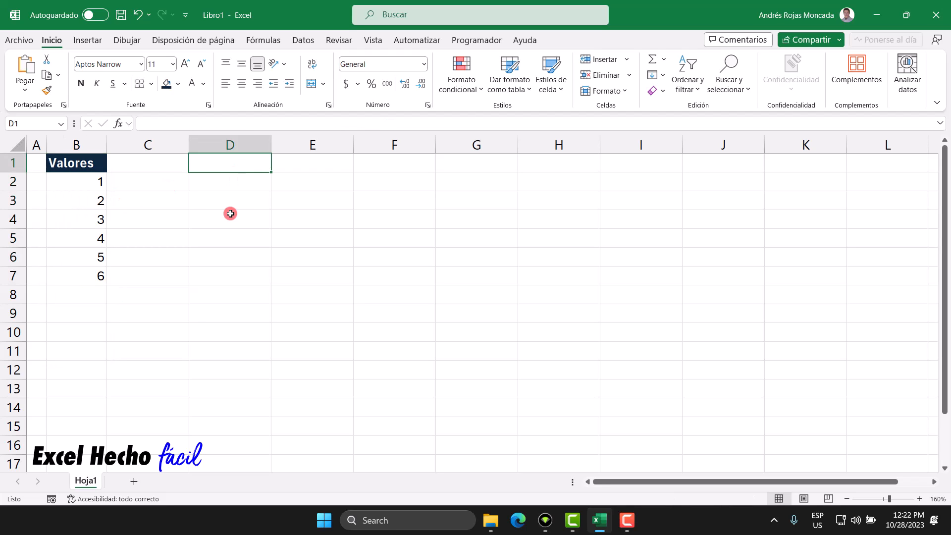